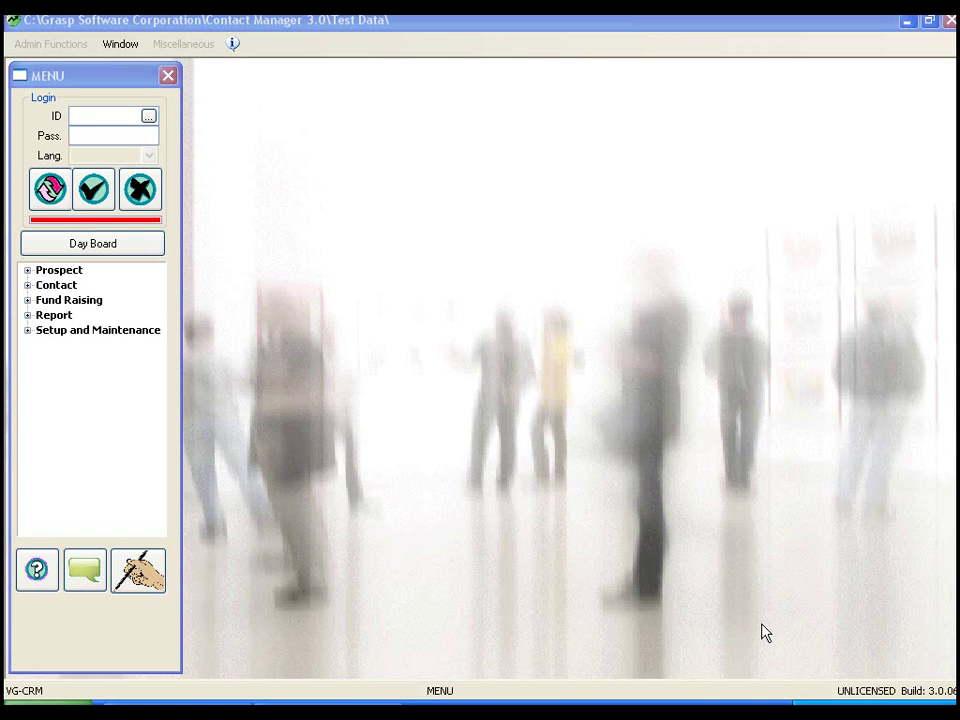
Step: Choose the ADM login ID, submit it without a password and proceed to the initial password setup
left_click(148, 118)
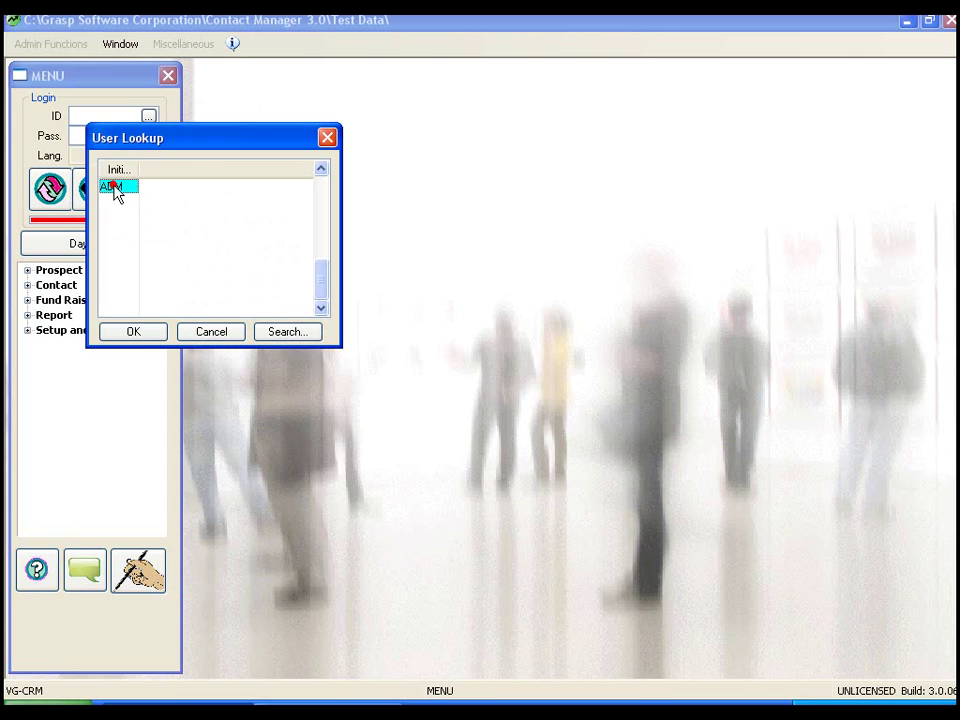
left_click(137, 334)
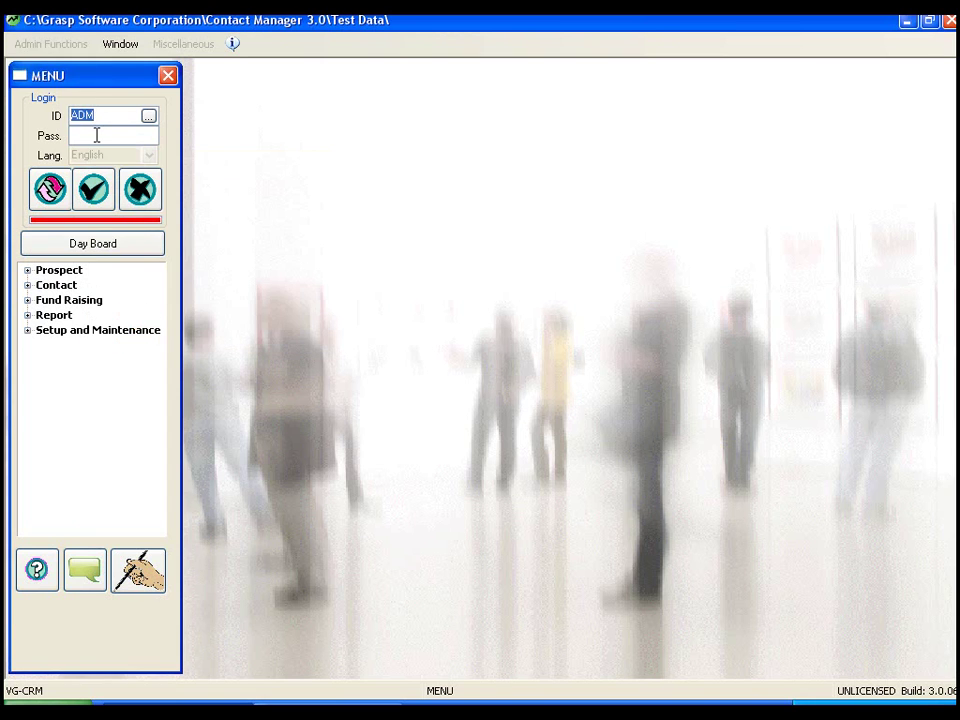
left_click(95, 190)
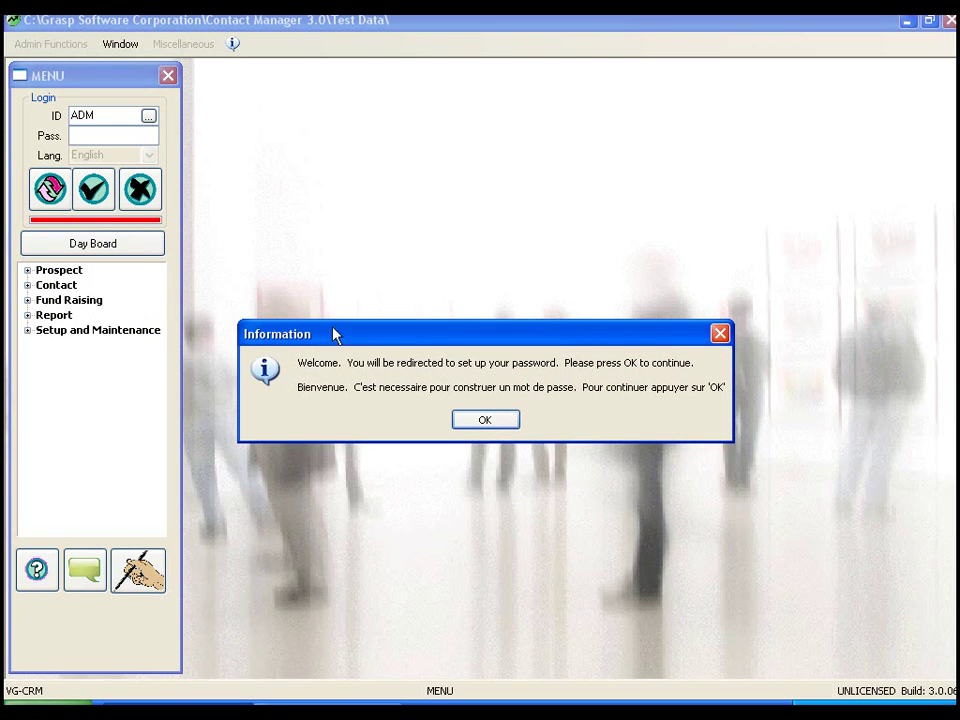
left_click(494, 424)
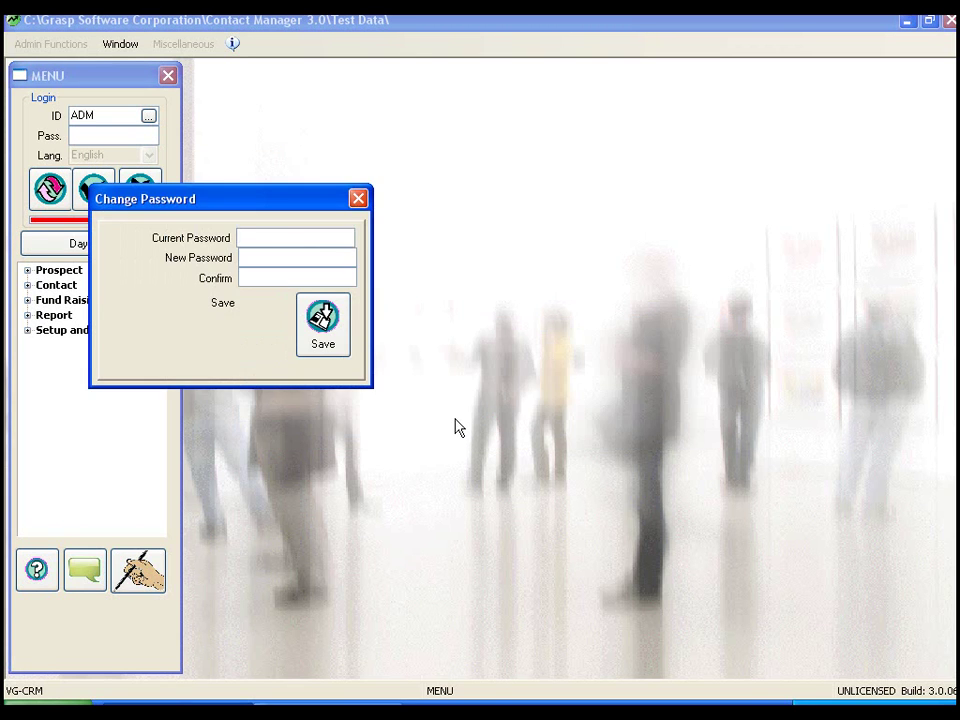
Step: Enter a new password for the ADM login, confirm it and save the change
left_click(280, 257)
type("***")
key("Tab")
type("***")
left_click(323, 328)
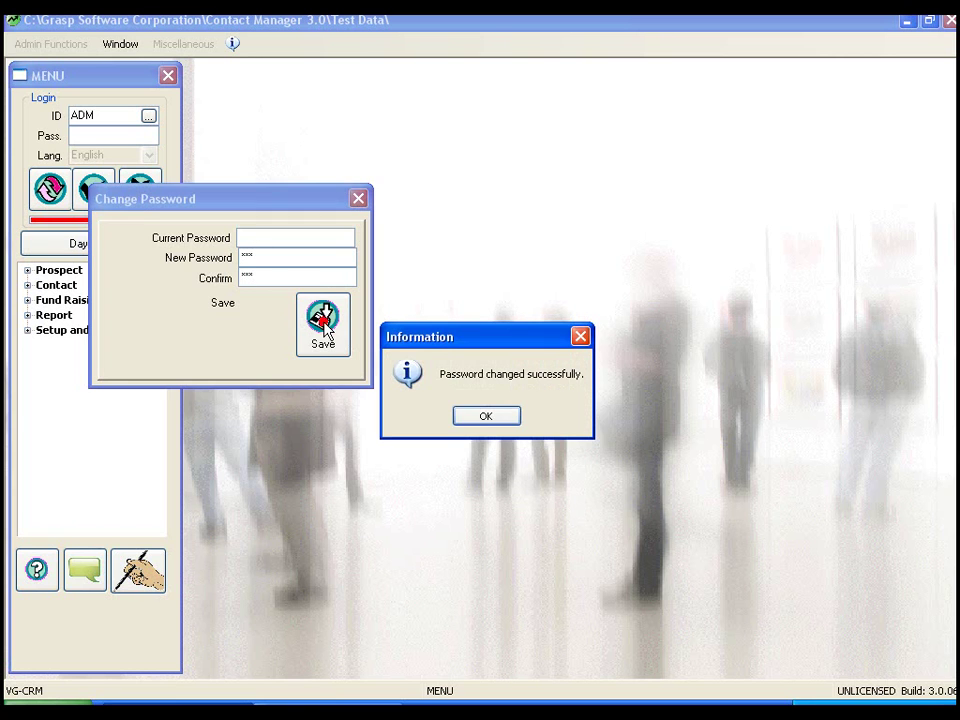
left_click(488, 418)
left_click(488, 418)
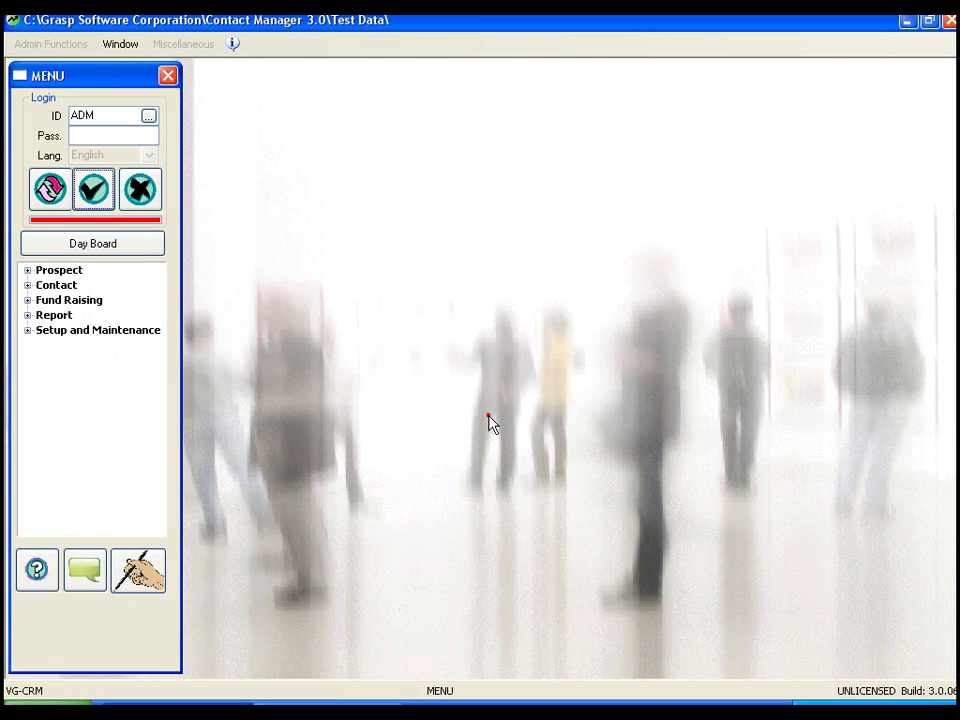
Step: Log in as ADM with the account password and accept English as the preferred language
left_click(101, 134)
type("***")
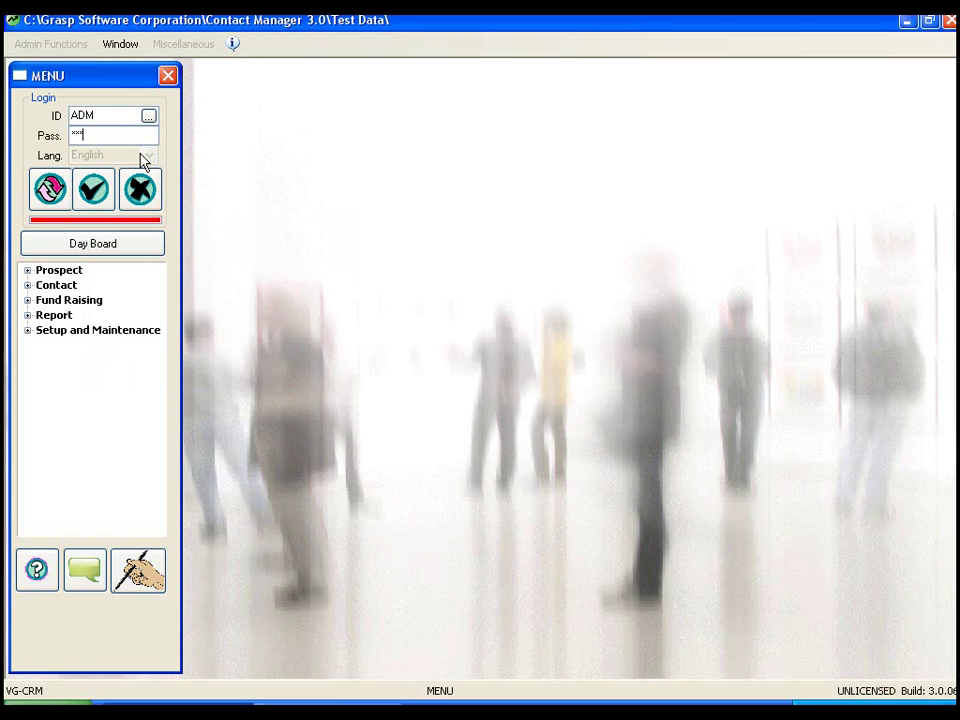
type("***")
left_click(93, 192)
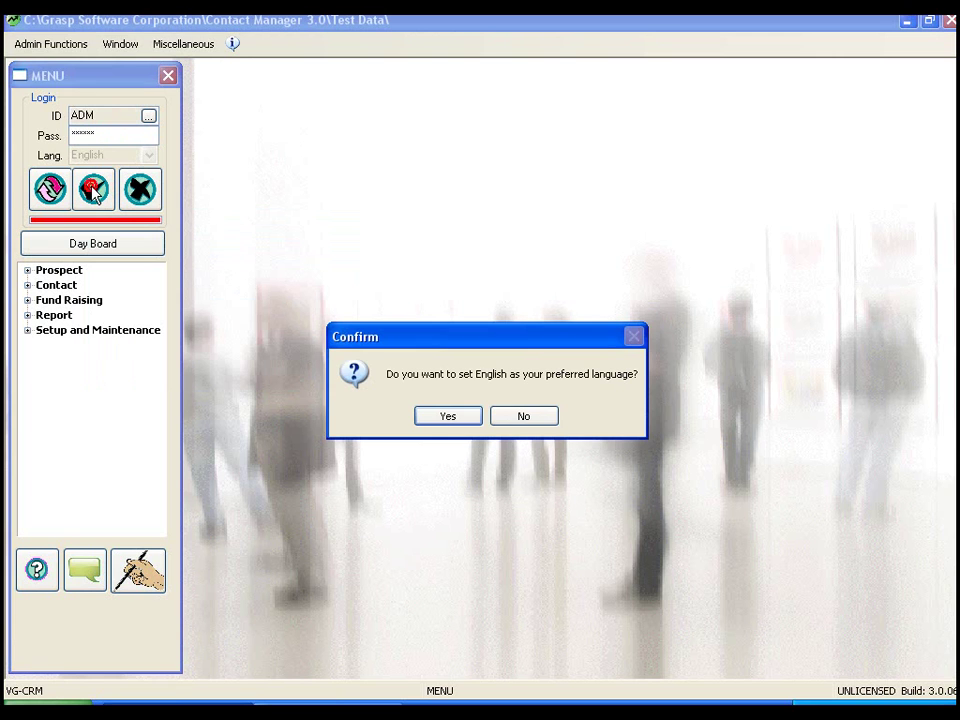
left_click(447, 416)
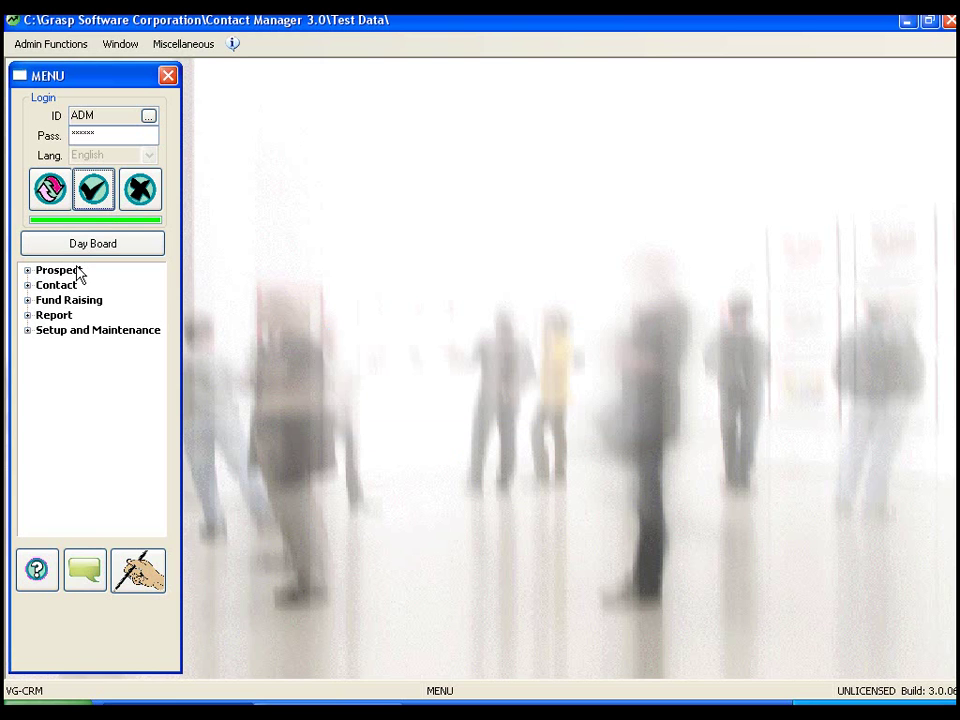
Step: Open license registration and add three tokens to the license folder
left_click(140, 576)
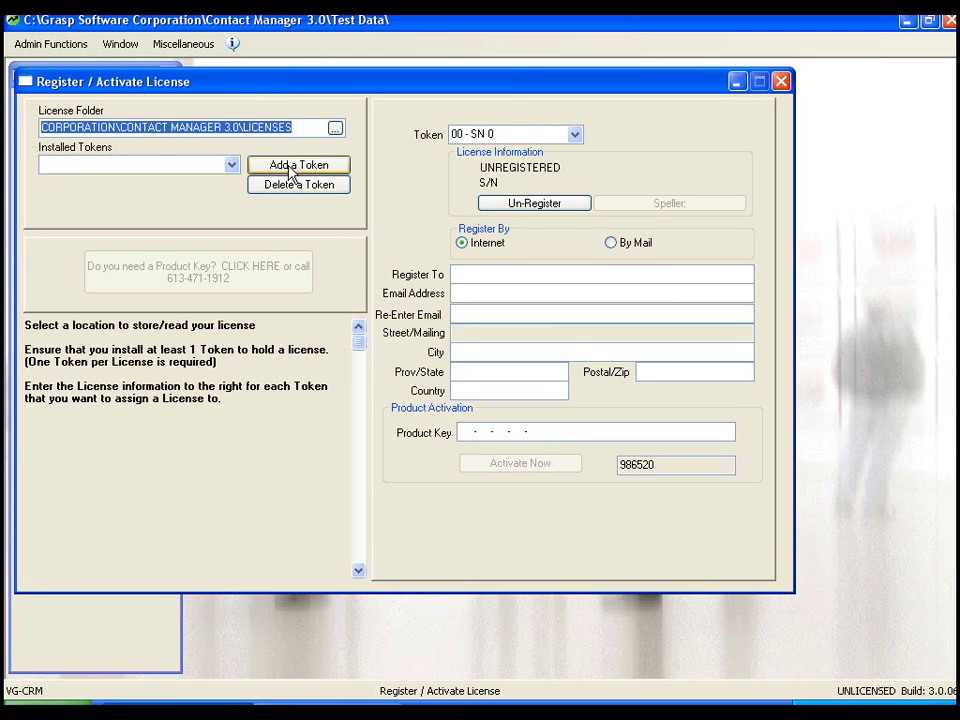
left_click(291, 169)
left_click(487, 415)
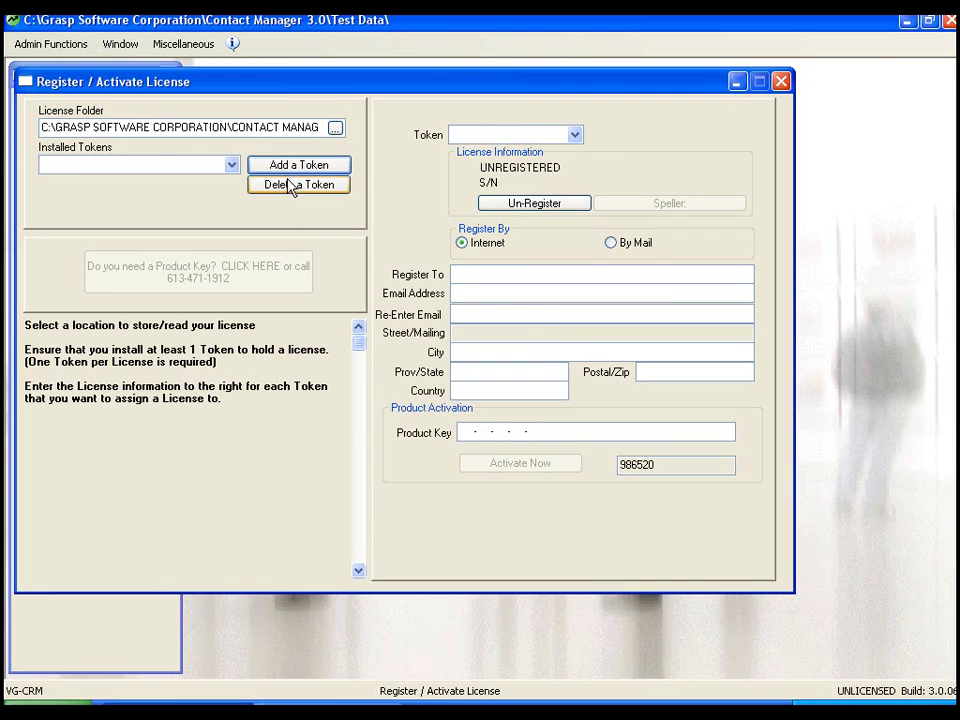
left_click(291, 167)
left_click(499, 415)
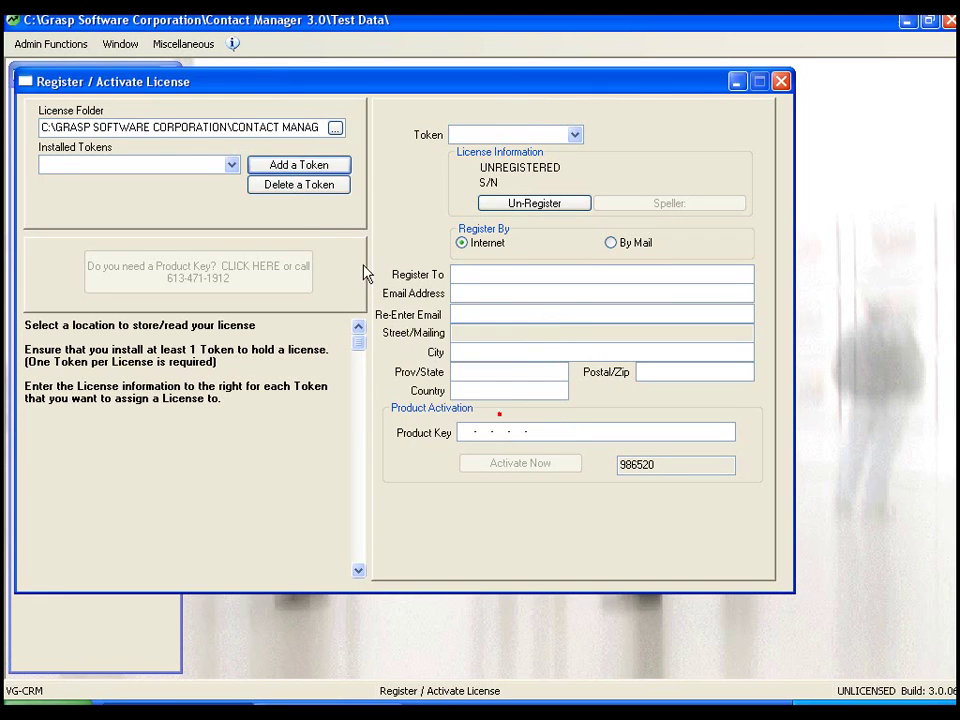
left_click(299, 163)
left_click(500, 415)
Step: Select the first installed token to view its license information, and close the license registration
left_click(574, 134)
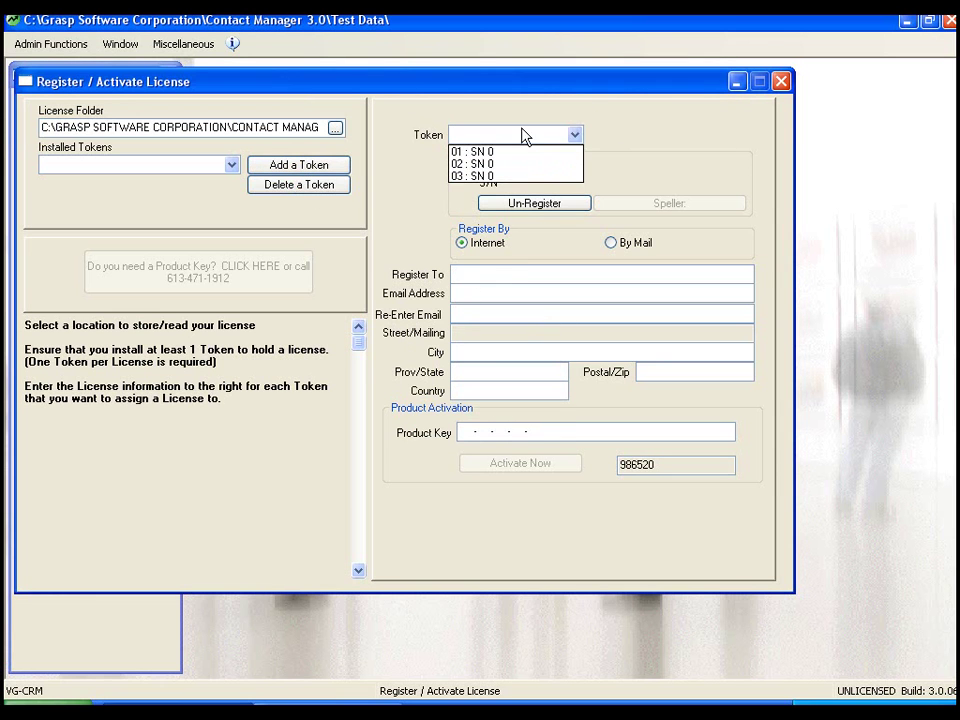
left_click(515, 151)
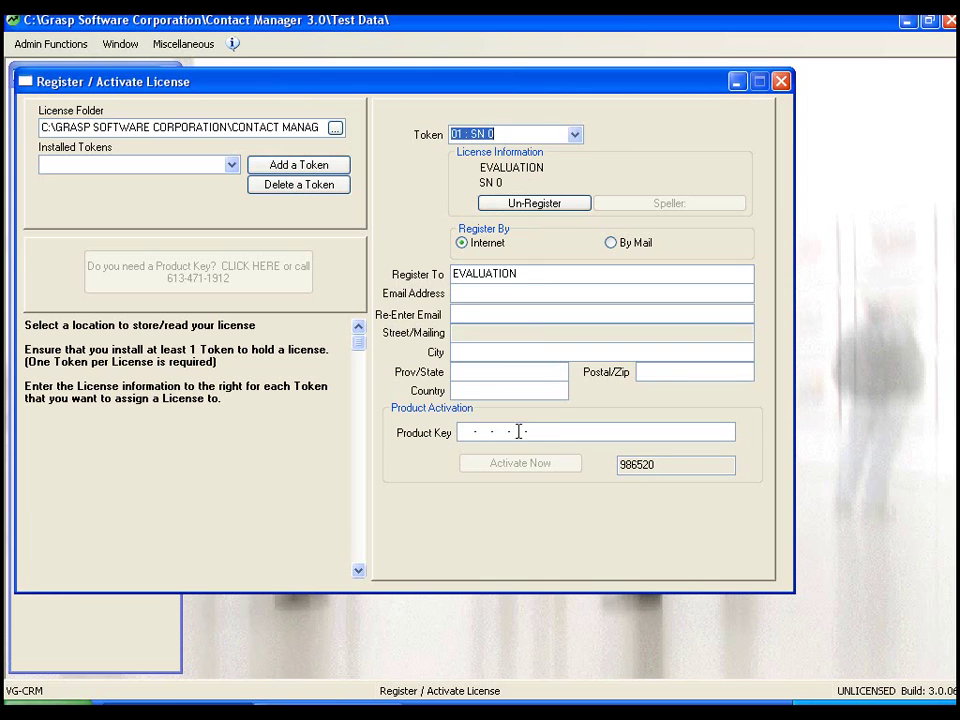
left_click(781, 82)
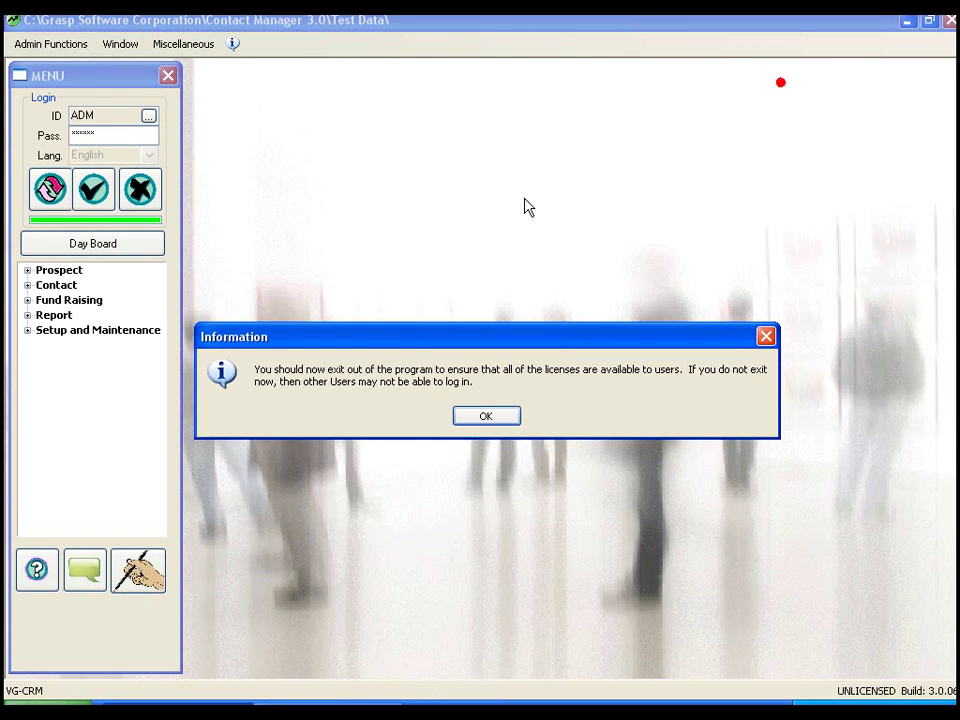
left_click(482, 424)
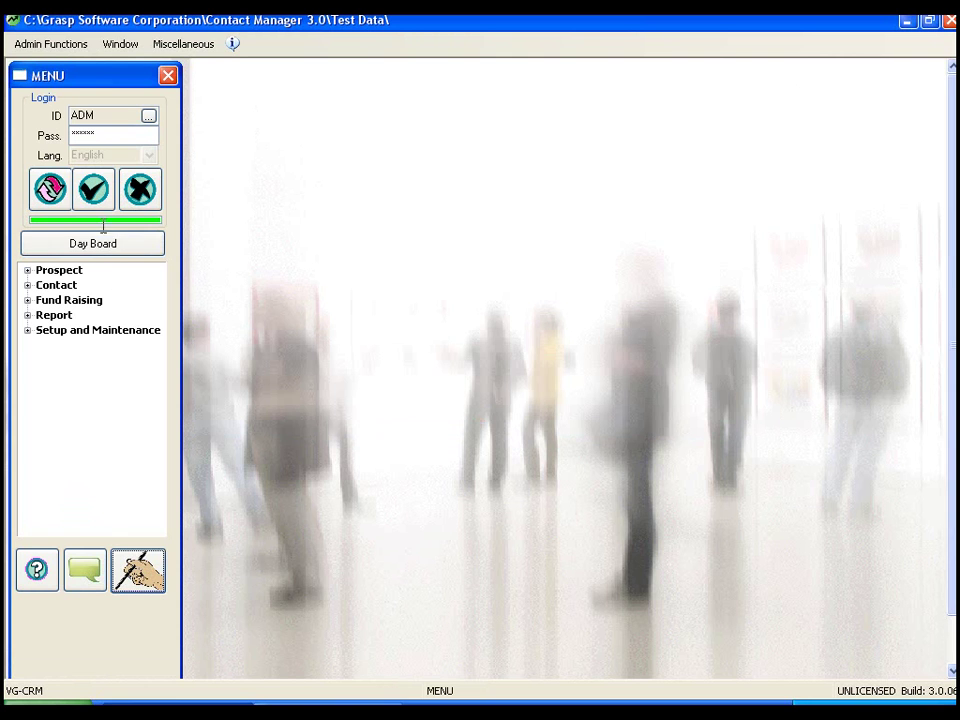
Step: Open the system parameters and set the default follow-up timeframe to 7 days
left_click(52, 44)
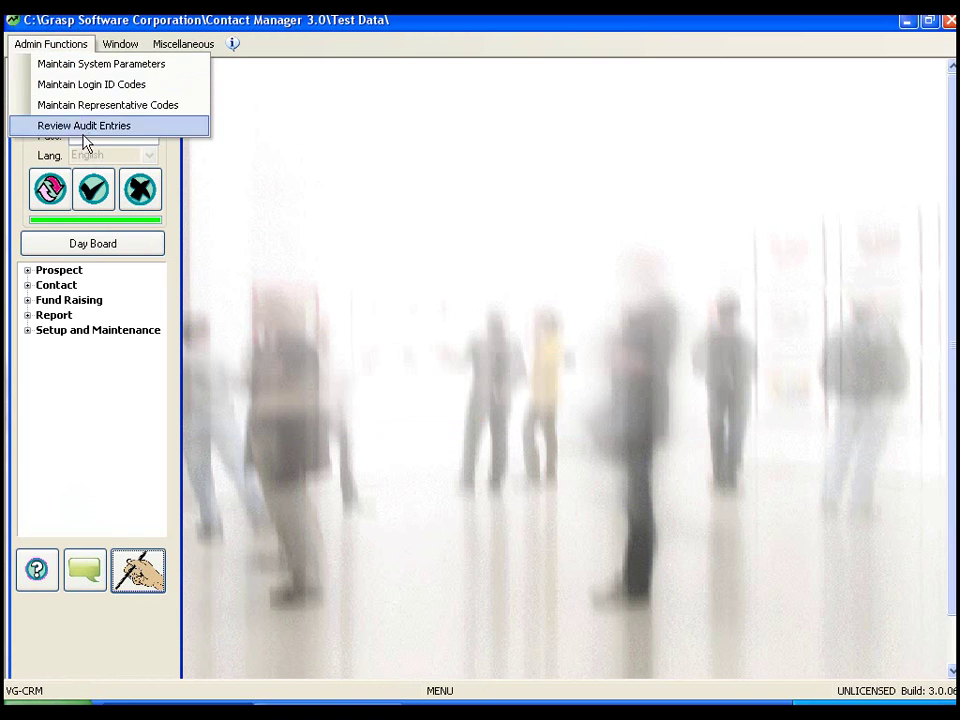
left_click(83, 66)
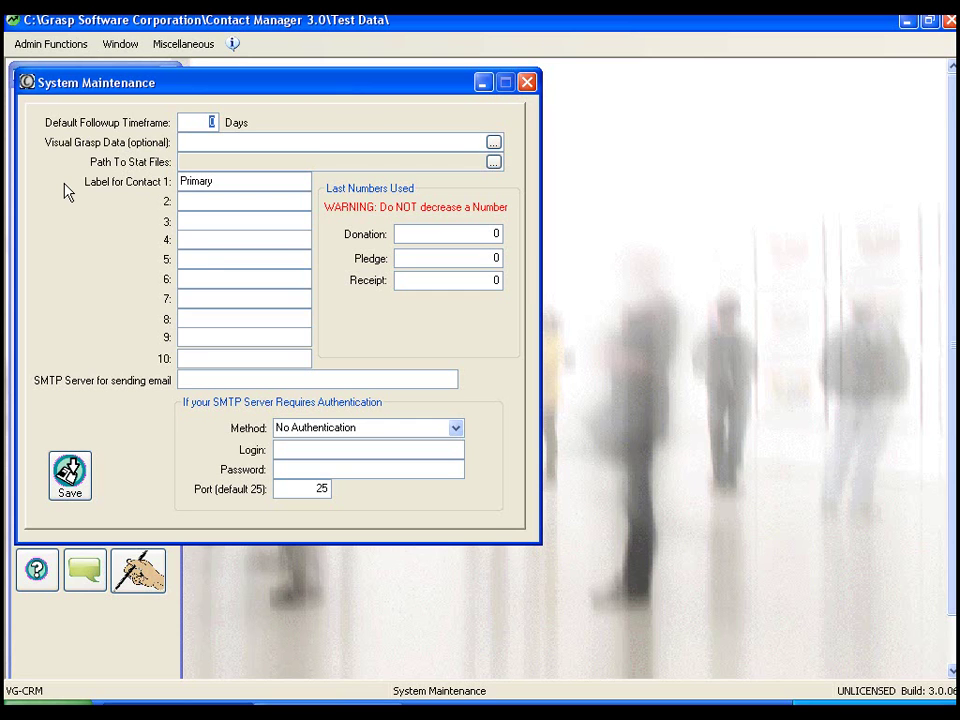
type("7")
Step: Try V:\Visual Grasp\Version 4.0\dataCSC as the optional Visual Grasp data folder, and clear the path again
left_click(273, 141)
left_click(494, 143)
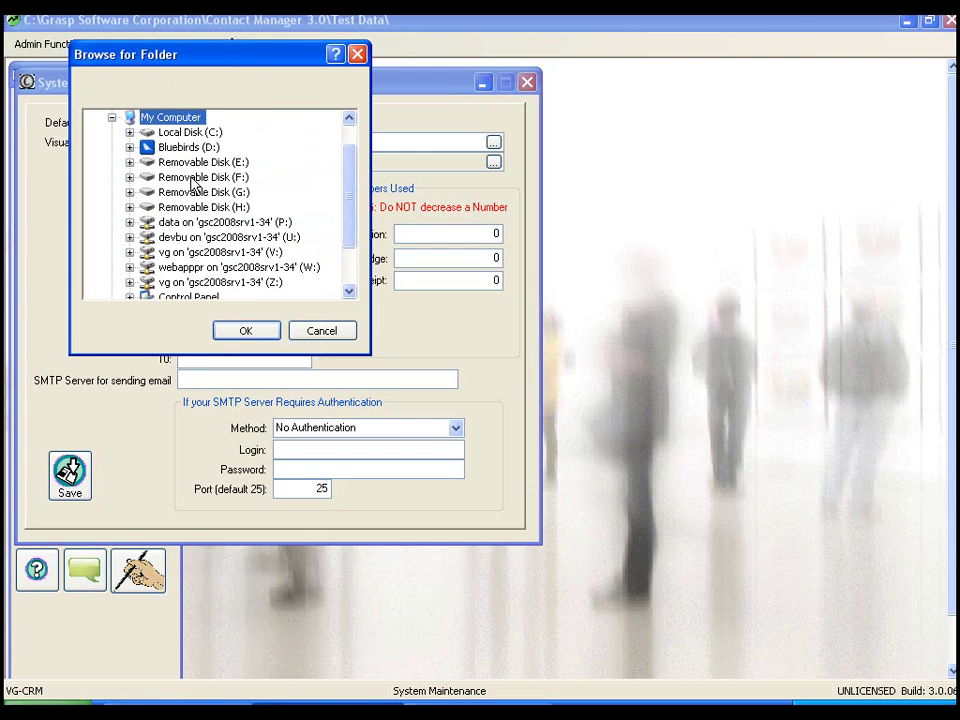
left_click(130, 253)
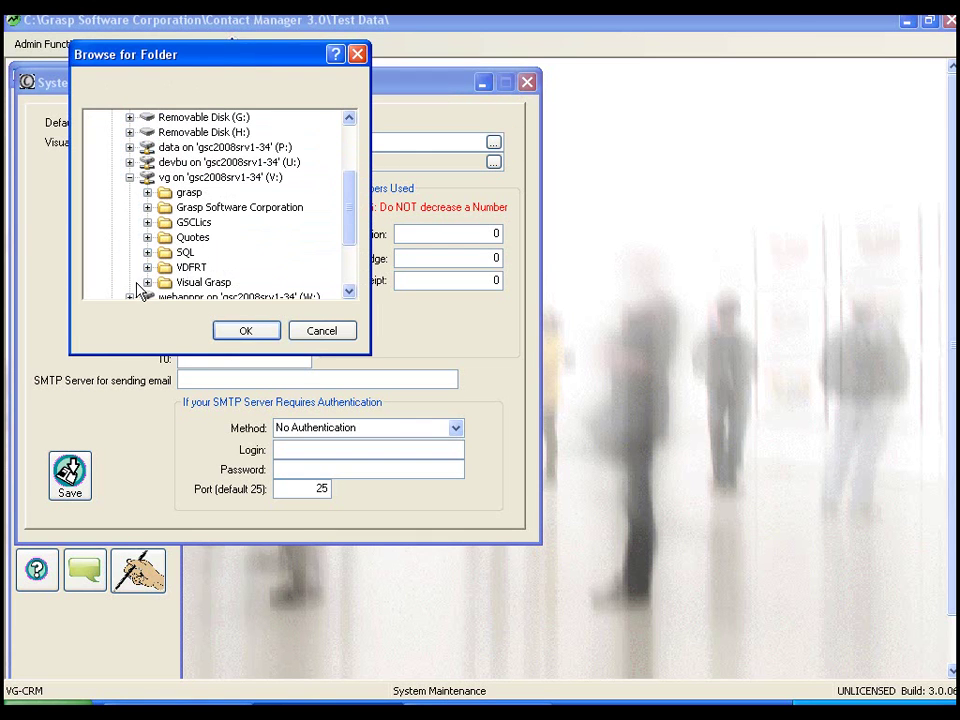
left_click(147, 282)
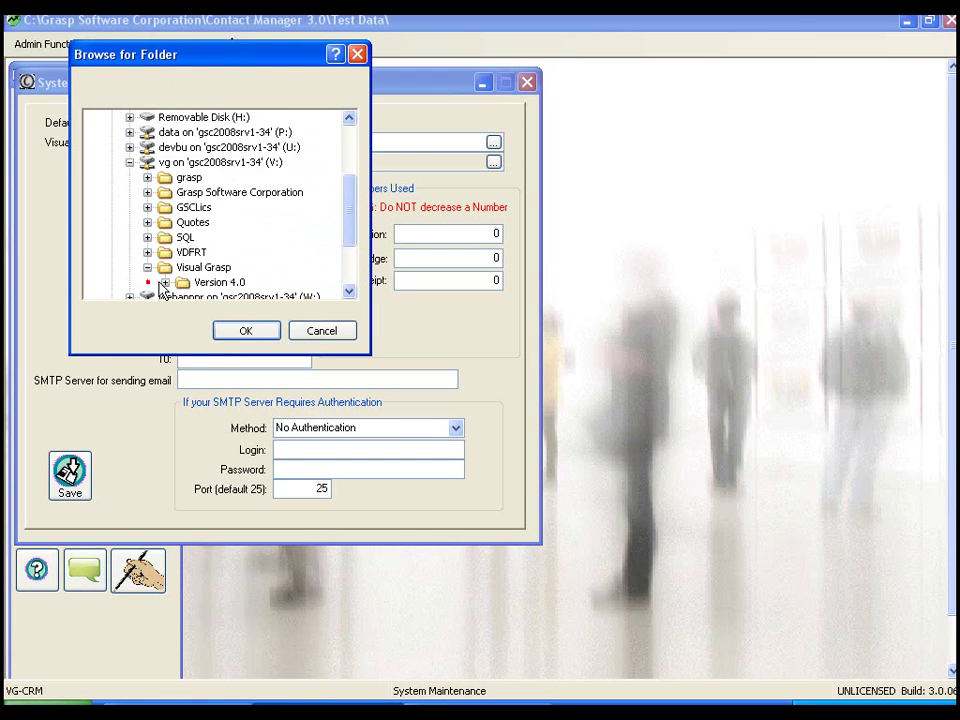
left_click(164, 283)
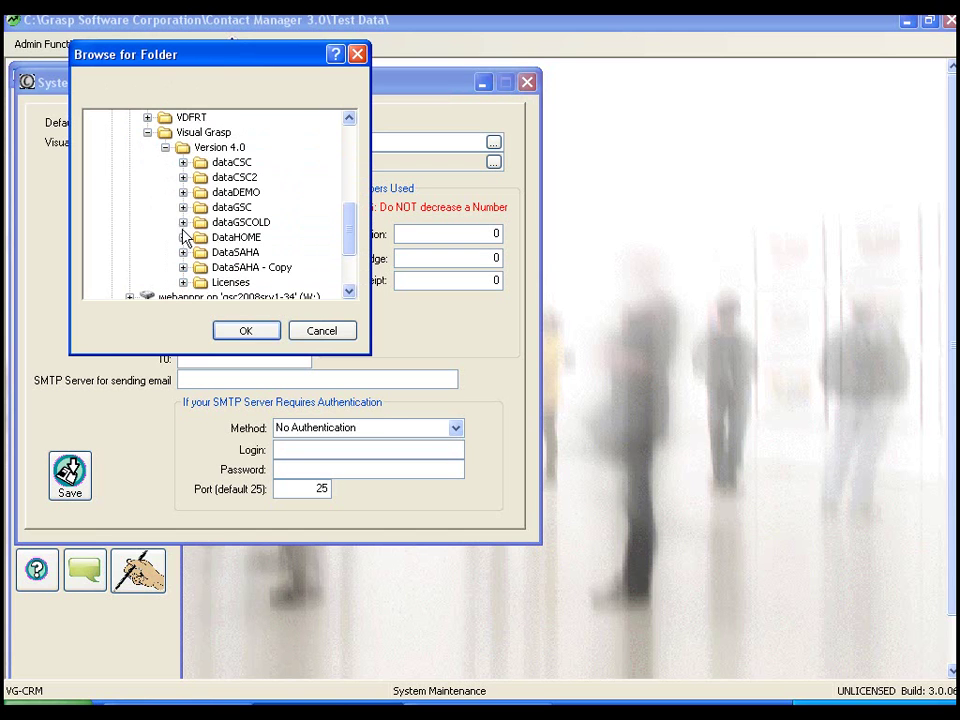
left_click(205, 162)
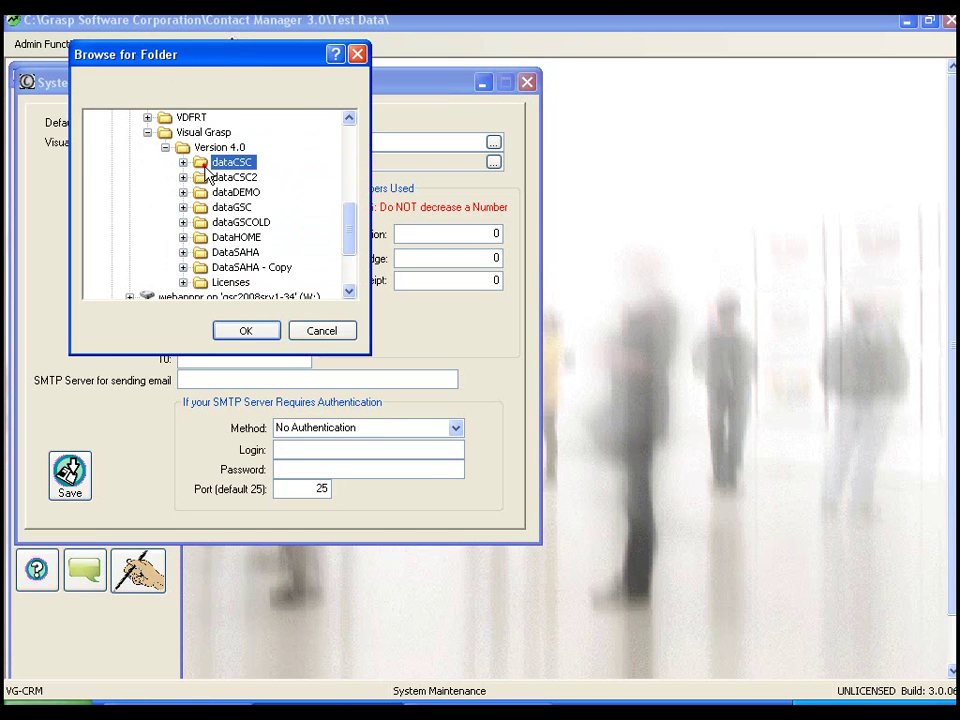
left_click(236, 331)
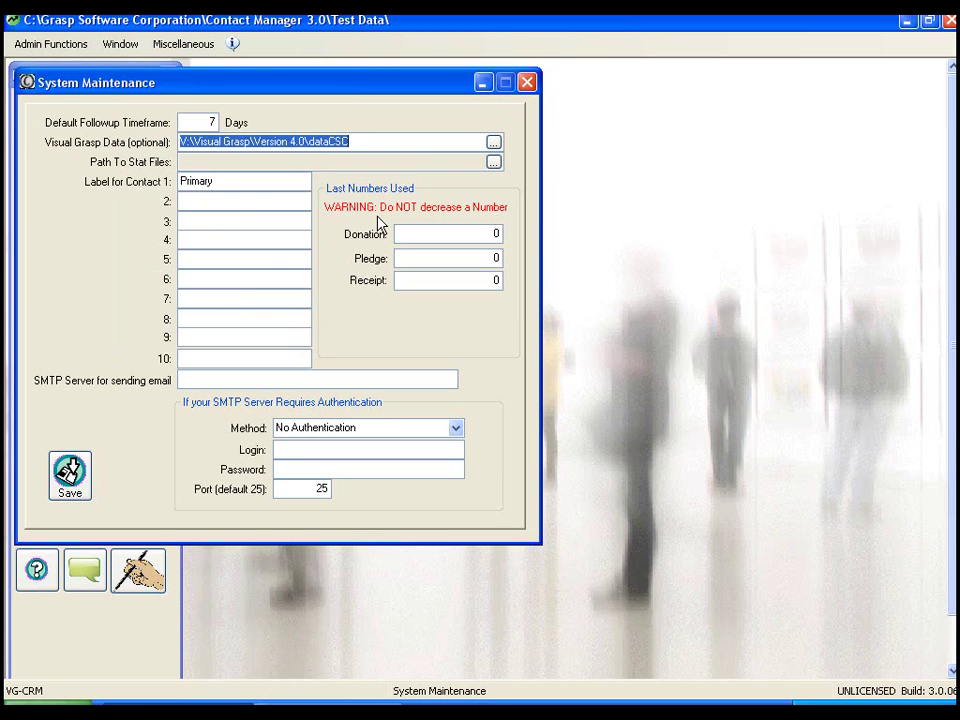
key("Delete")
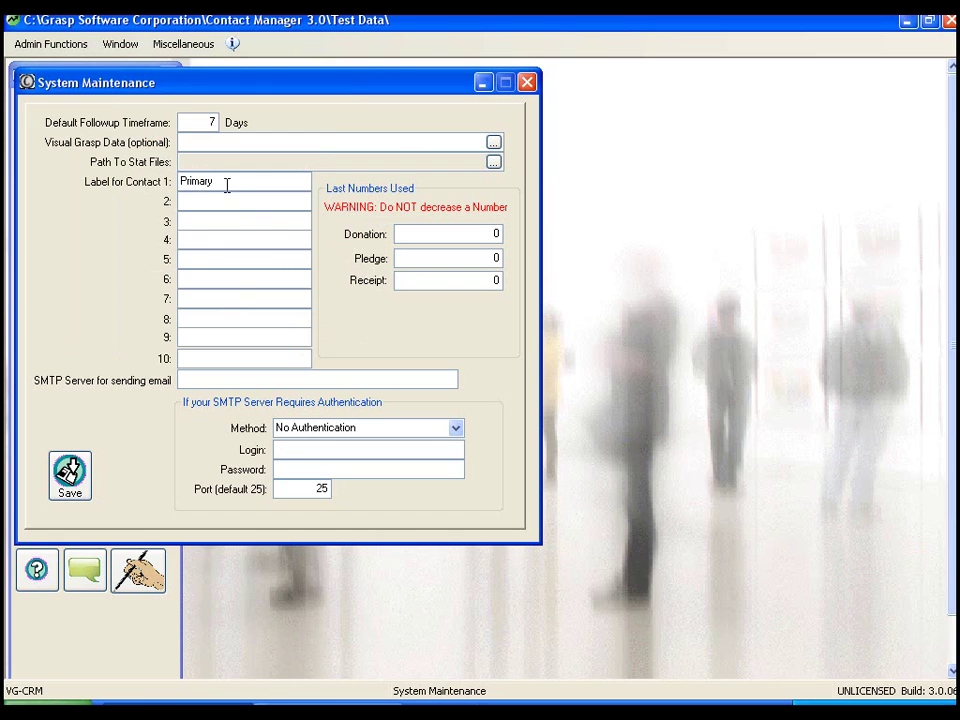
Step: Label contact 2 as "Accounts Pay" and contact 3 as "IT Department" in the system parameters
left_click(214, 198)
type("Accou")
type("Payabl")
key("BackSpace")
key("BackSpace")
key("BackSpace")
key("Tab")
type("IT Department")
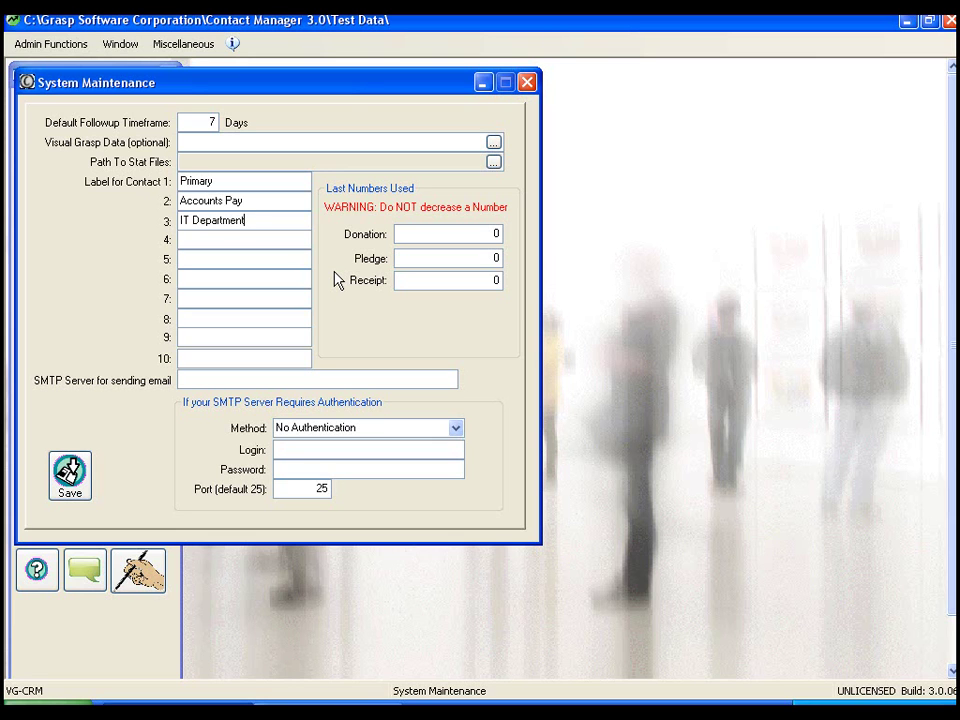
Step: Label contact 4 as "Purchasing" and contact 5 as "Accounting"
key("Tab")
type("Sales")
key("shift+Home")
type("Purchase")
key("BackSpace")
type("ingAccounting")
Step: Set the SMTP server for sending email to relay1.kos.net, keeping the default port 25
left_click(194, 380)
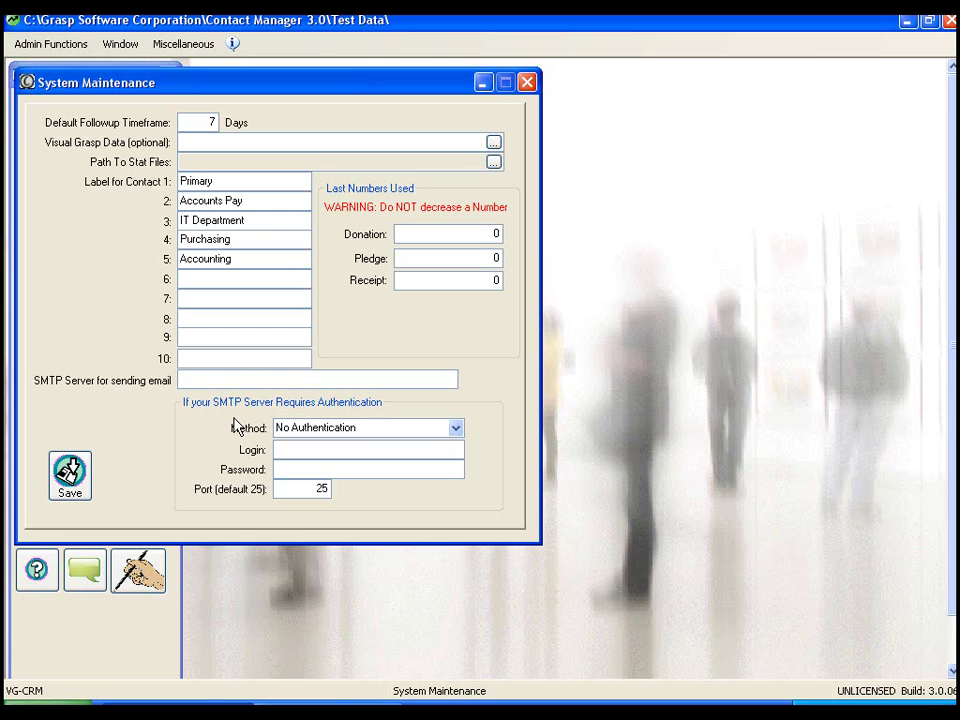
type("relay1.kos.net")
left_click(292, 489)
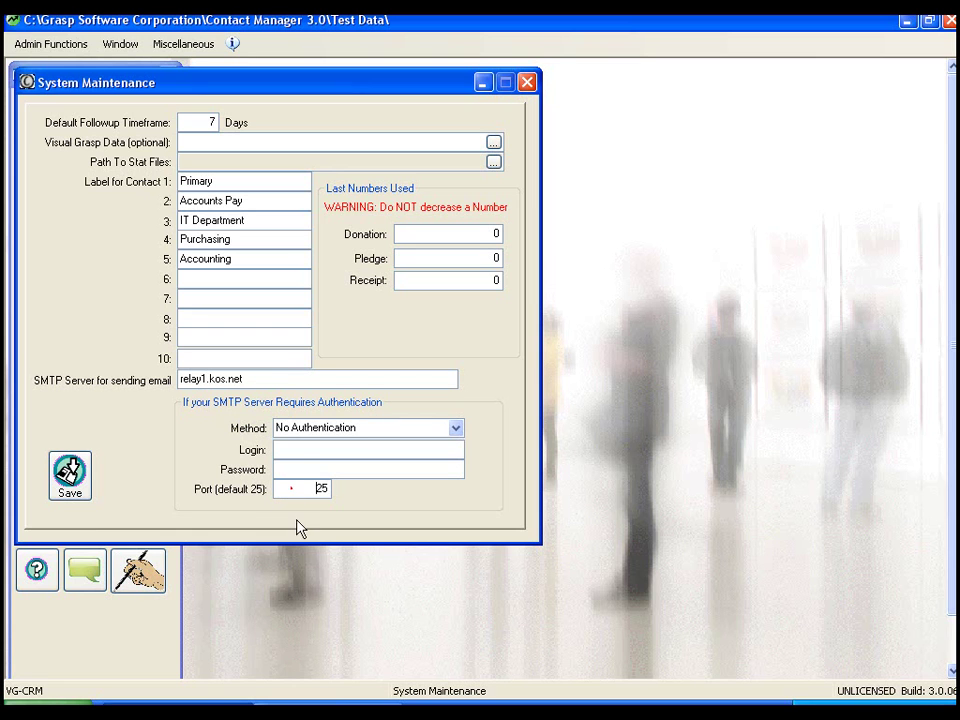
Step: Try the MSN - Alias NTLM method for SMTP authentication, and switch back to No Authentication
left_click(456, 430)
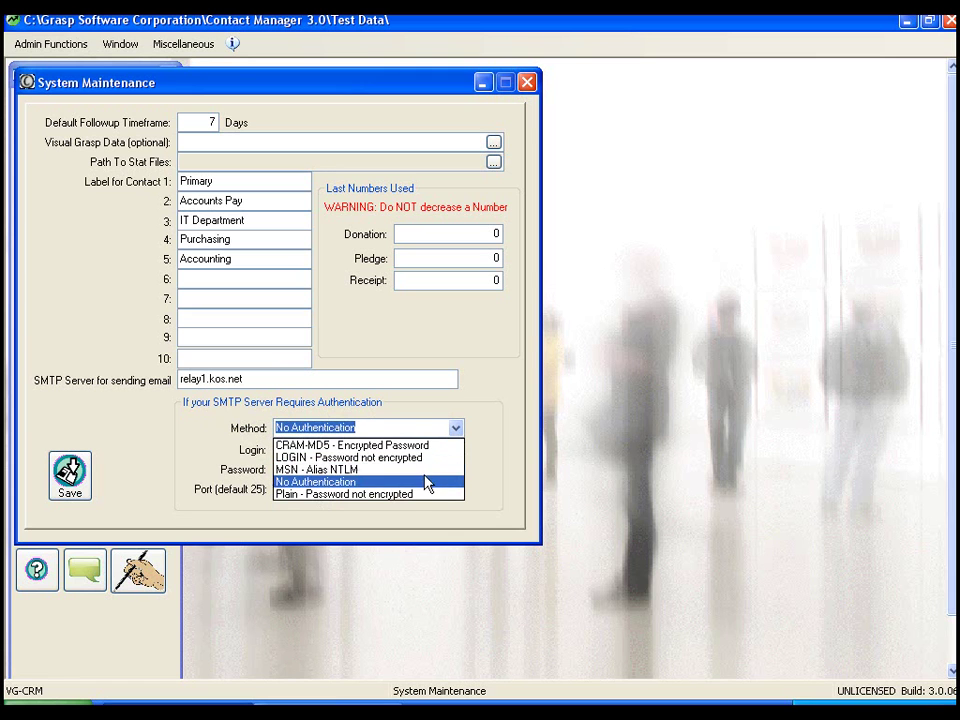
left_click(420, 469)
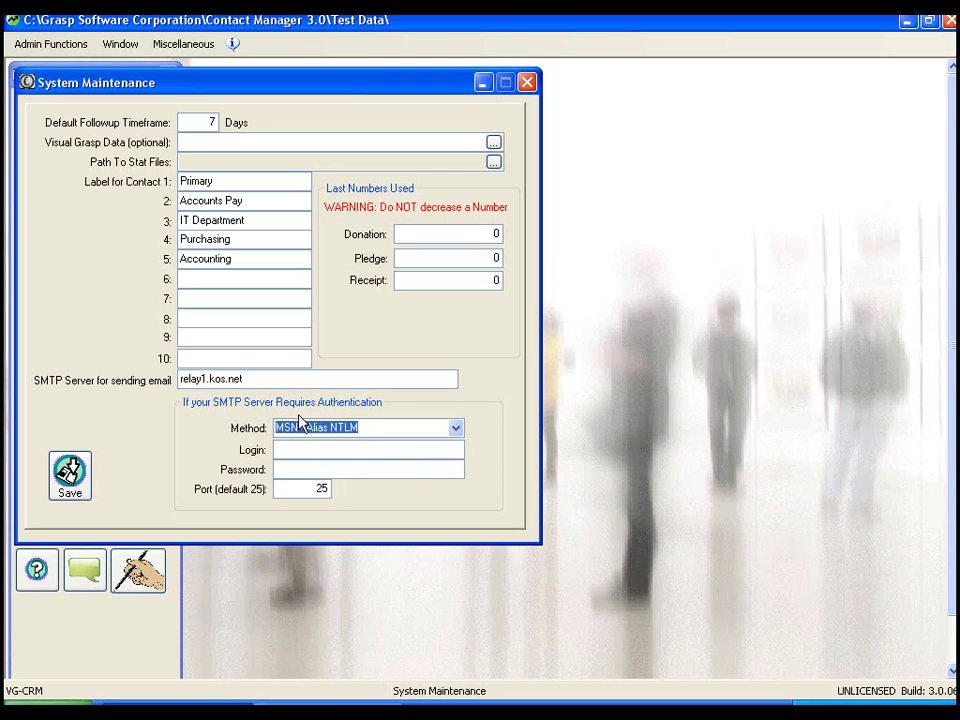
left_click(456, 429)
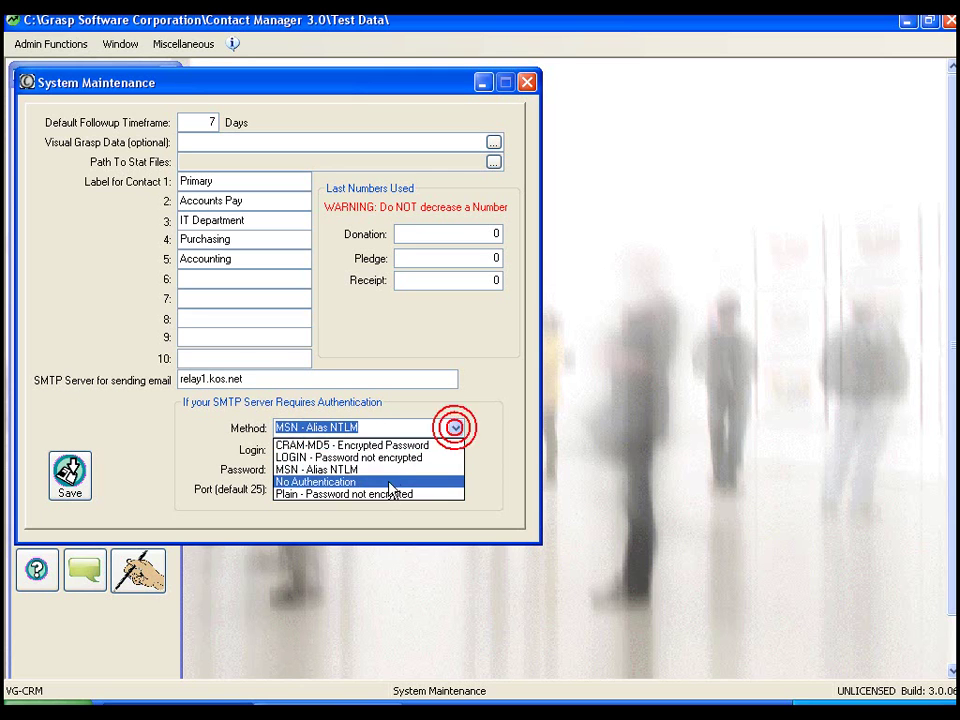
left_click(400, 484)
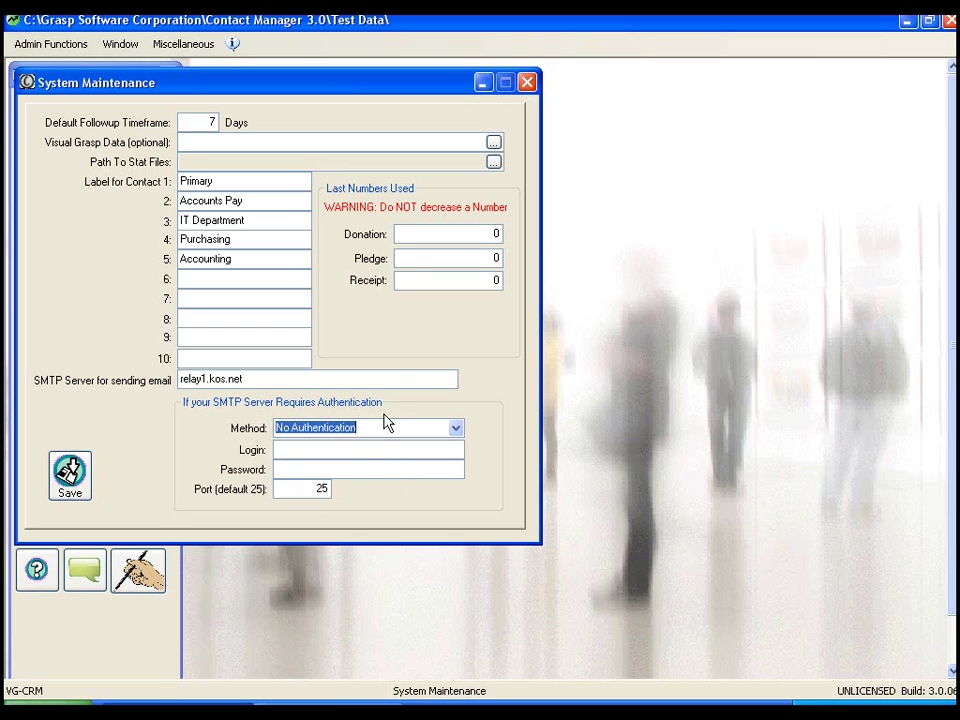
Step: Set the last numbers used to 1 for donations, 1 for pledges and 1000 for receipts
left_click(413, 233)
left_click(455, 257)
left_click(474, 278)
left_click(463, 233)
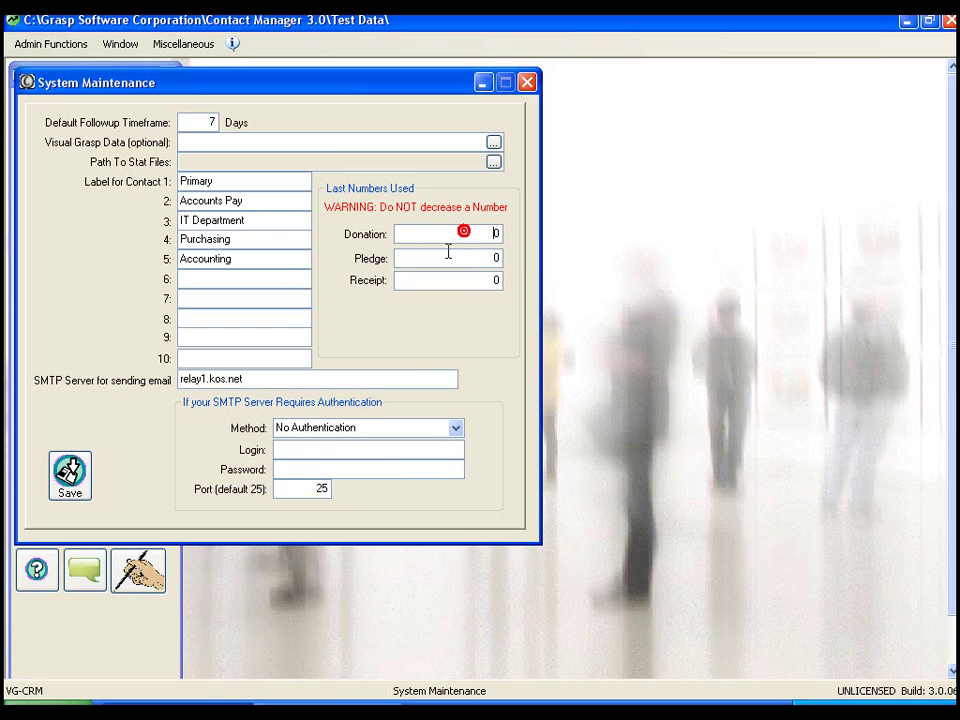
key("Delete")
key("Tab")
type("1")
key("Tab")
type("1000")
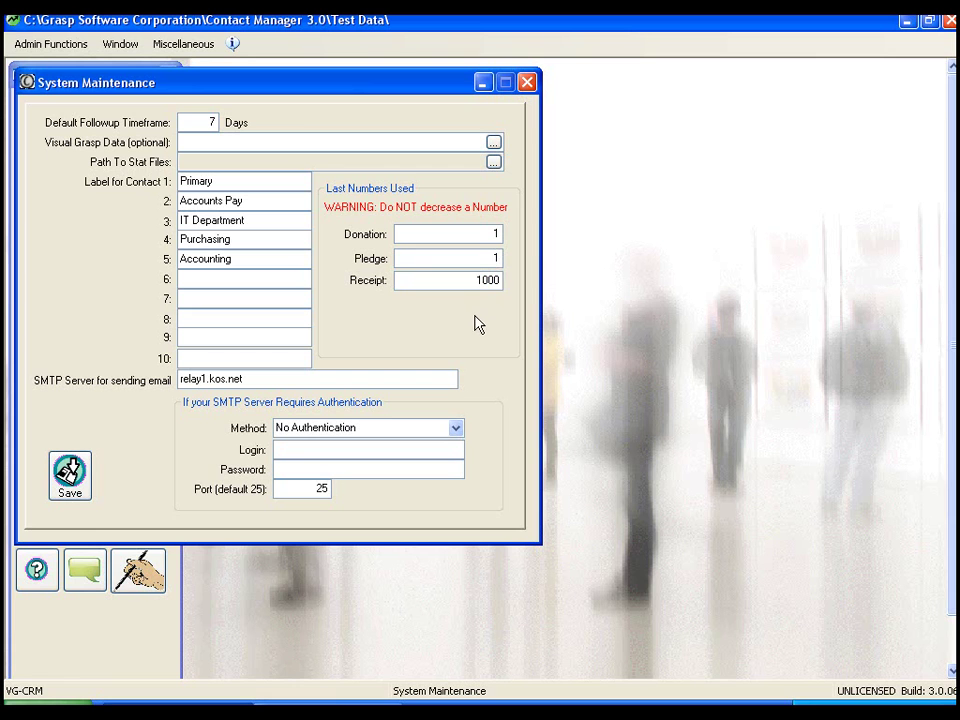
Step: Save the system parameters and close the System Maintenance window
left_click(70, 475)
left_click(461, 414)
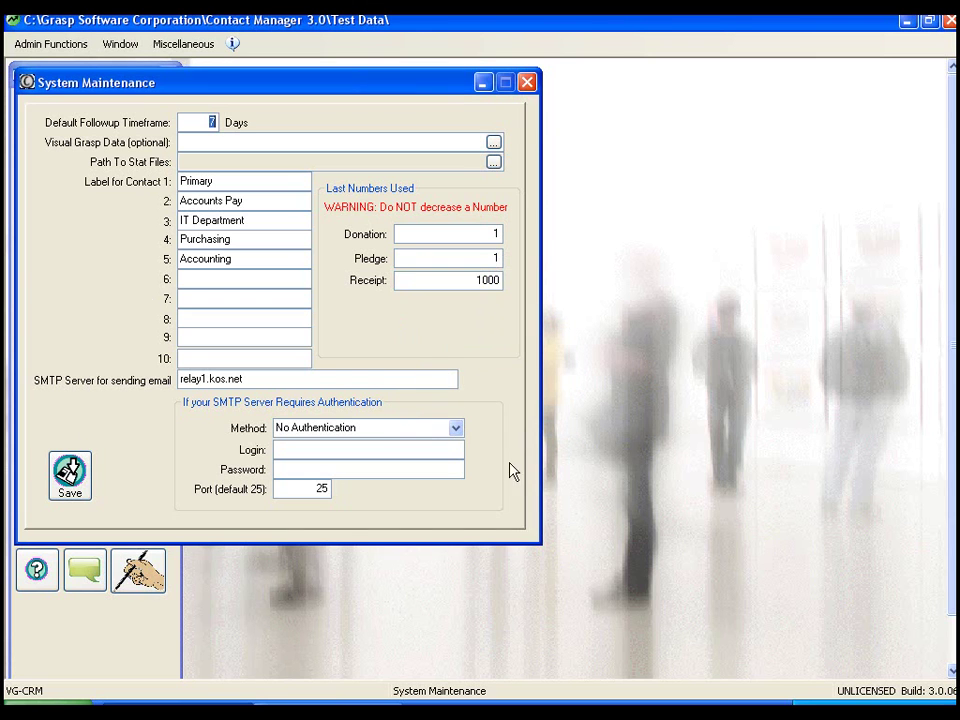
left_click(527, 82)
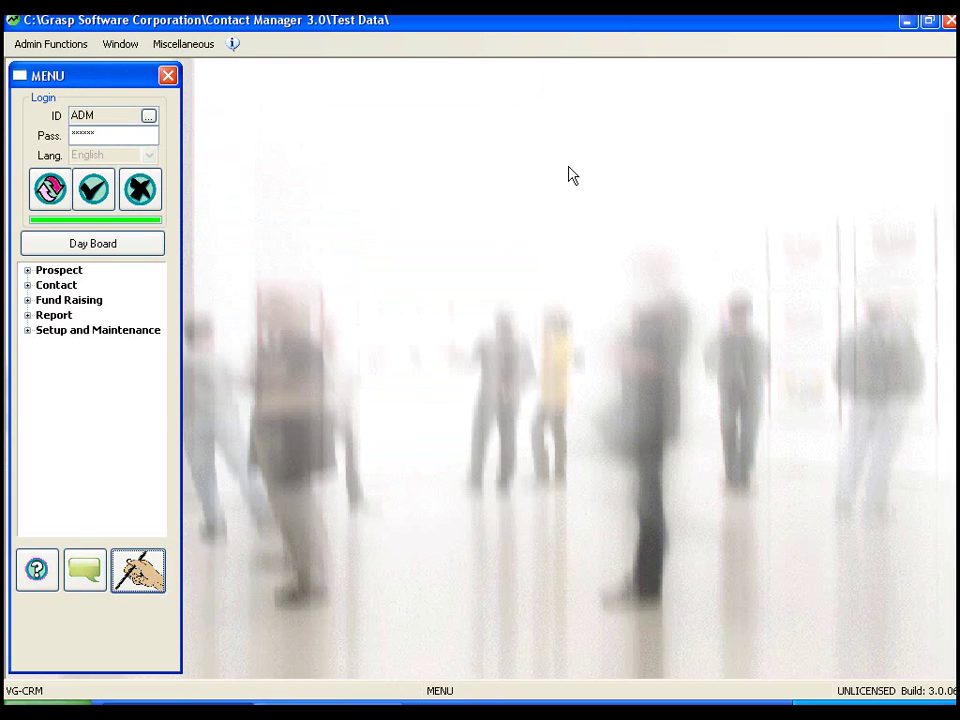